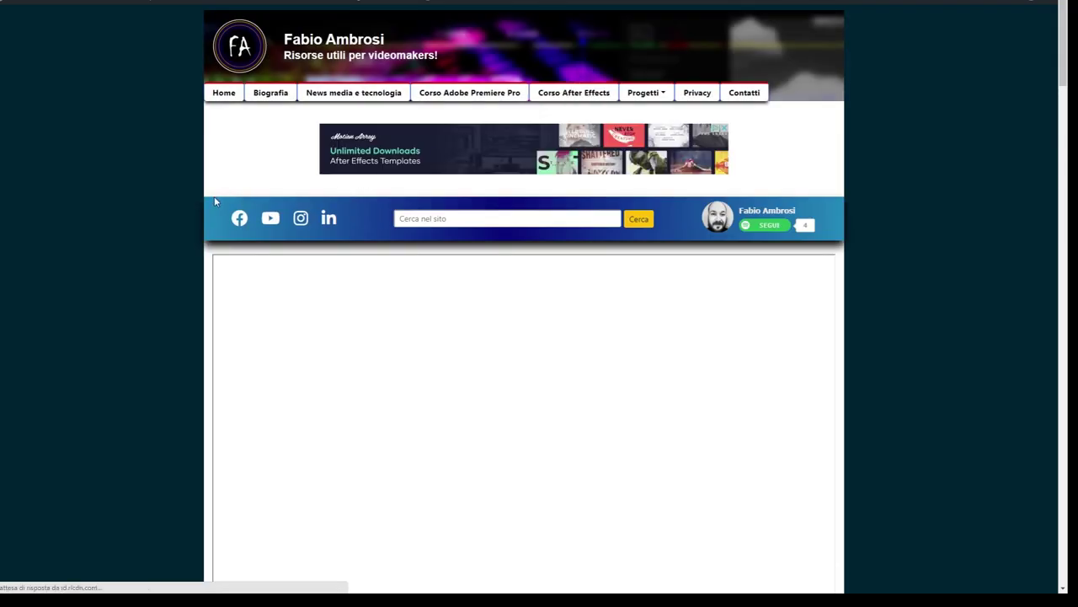
- Scroll down through the free After Effects course article on fabioambrosi.it
scroll(195, 199, down, 2)
scroll(189, 198, down, 1)
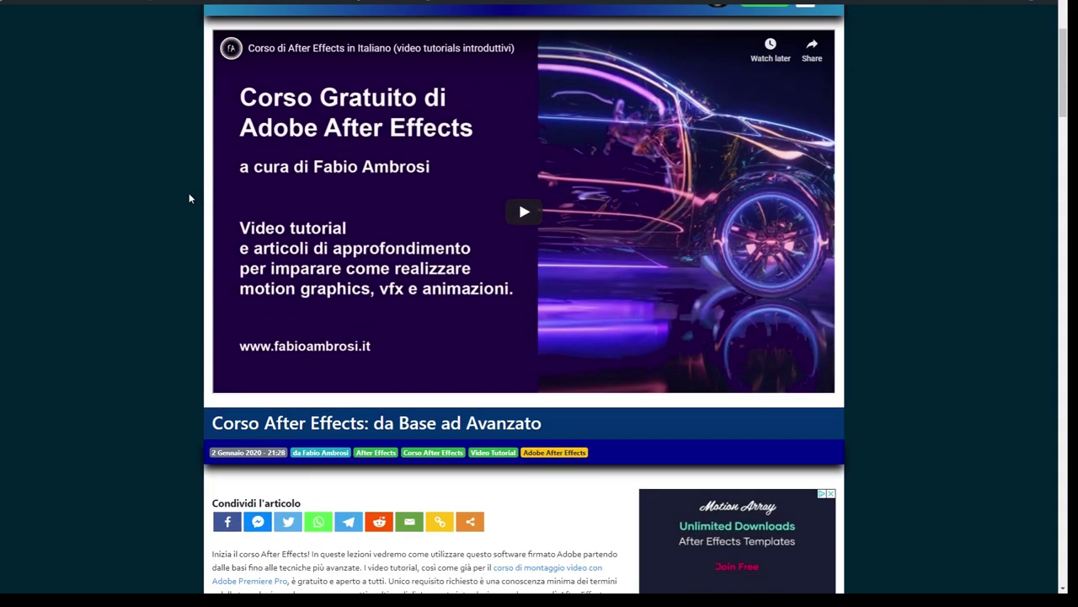
scroll(189, 198, down, 5)
scroll(189, 198, down, 5)
scroll(189, 198, down, 5)
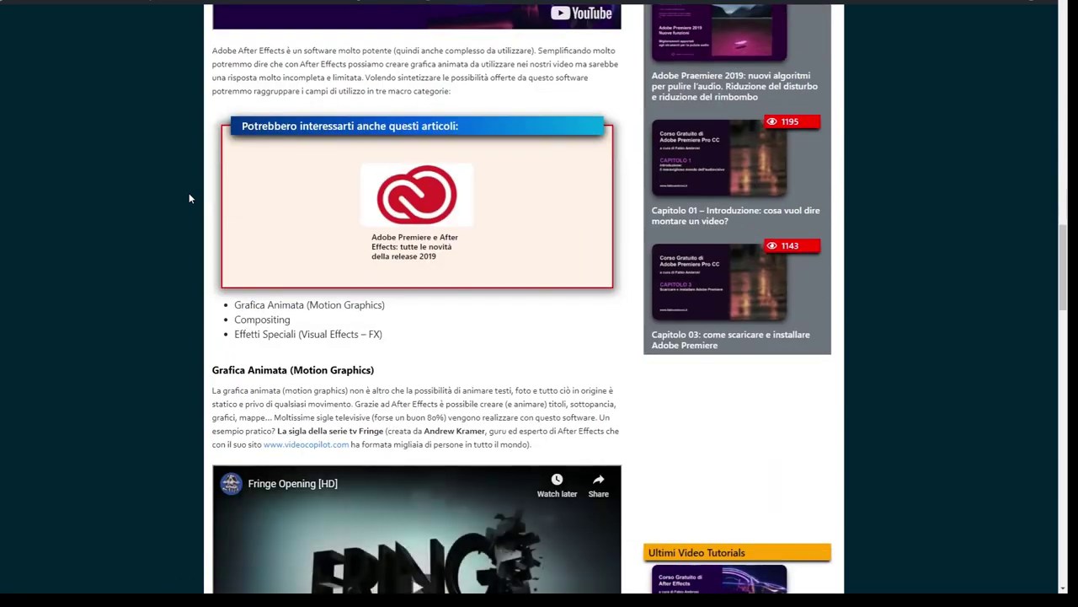
scroll(190, 197, down, 5)
scroll(189, 197, down, 5)
scroll(190, 197, down, 5)
scroll(189, 197, down, 5)
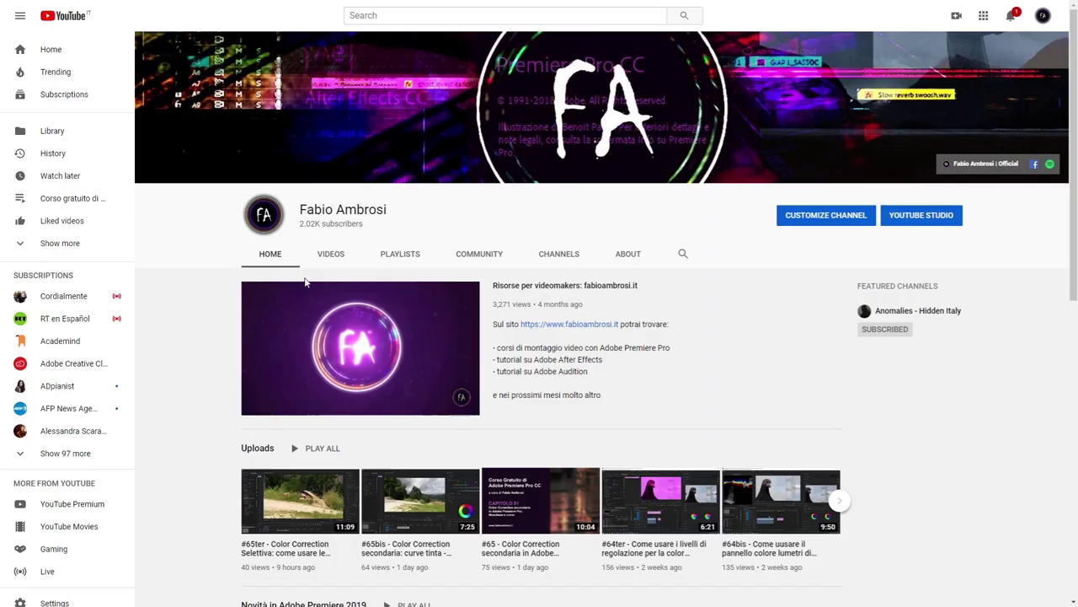
- Browse the channel's uploaded videos on the YouTube VIDEOS tab
click(329, 255)
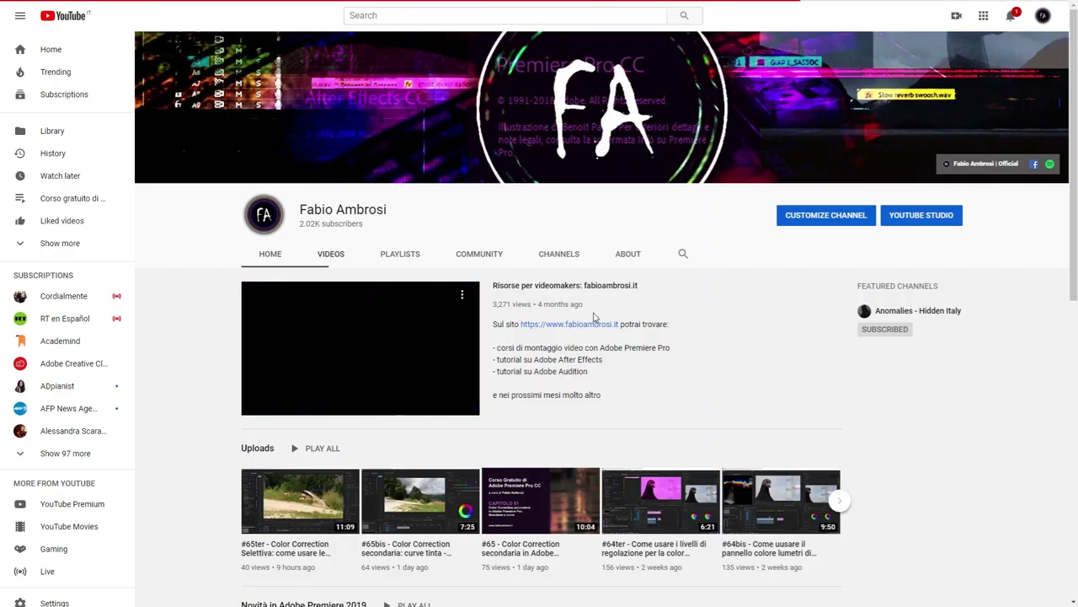
scroll(592, 319, down, 2)
scroll(590, 312, down, 2)
scroll(590, 311, up, 5)
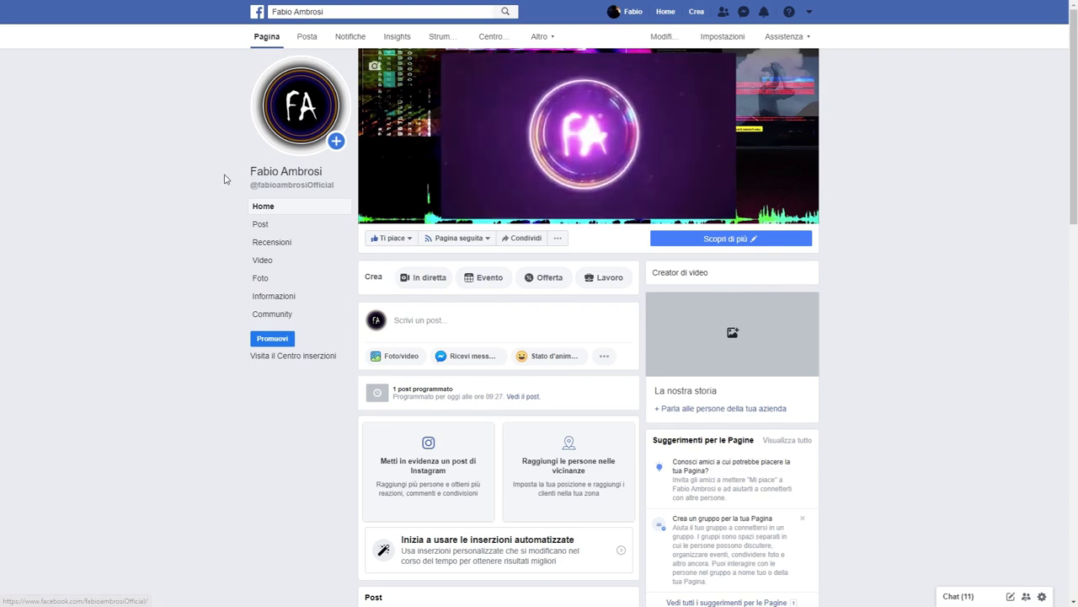
- Scroll through the Facebook page's posts and reviews, then bring Premiere Pro back with Sequenza 16
scroll(224, 184, down, 4)
scroll(224, 183, down, 5)
scroll(224, 182, down, 3)
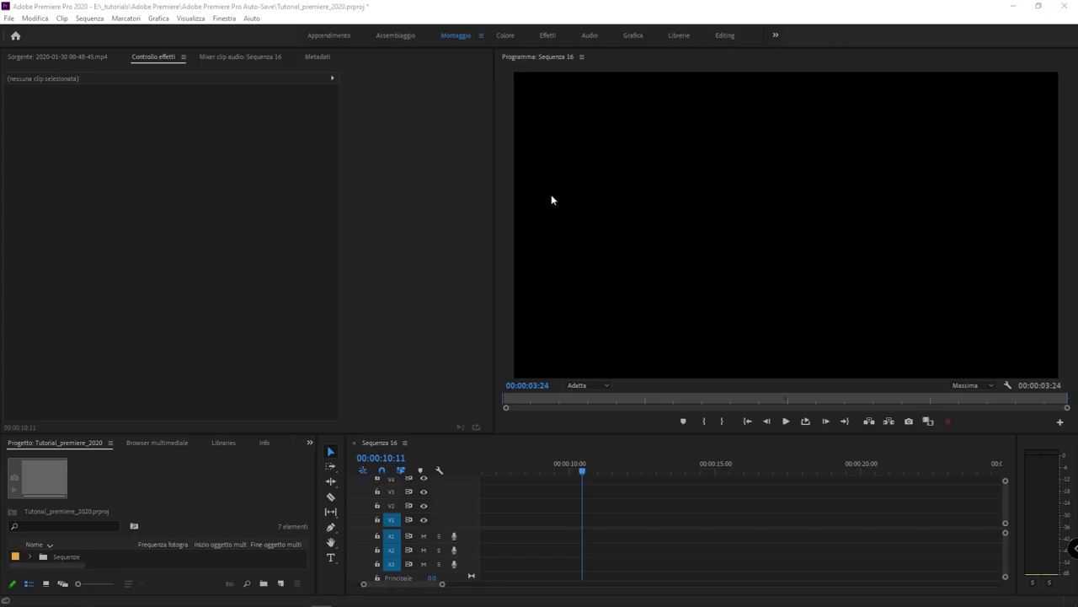
drag(494, 199, 256, 198)
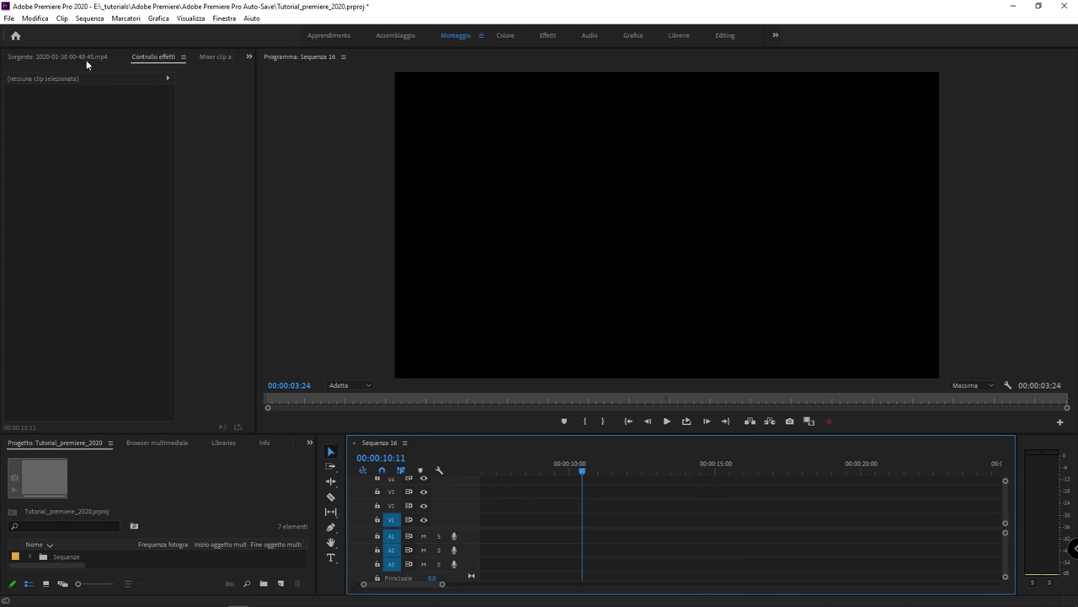
- Add a new text layer via Grafica > Nuovo livello > Testo and centre it in the frame
click(159, 19)
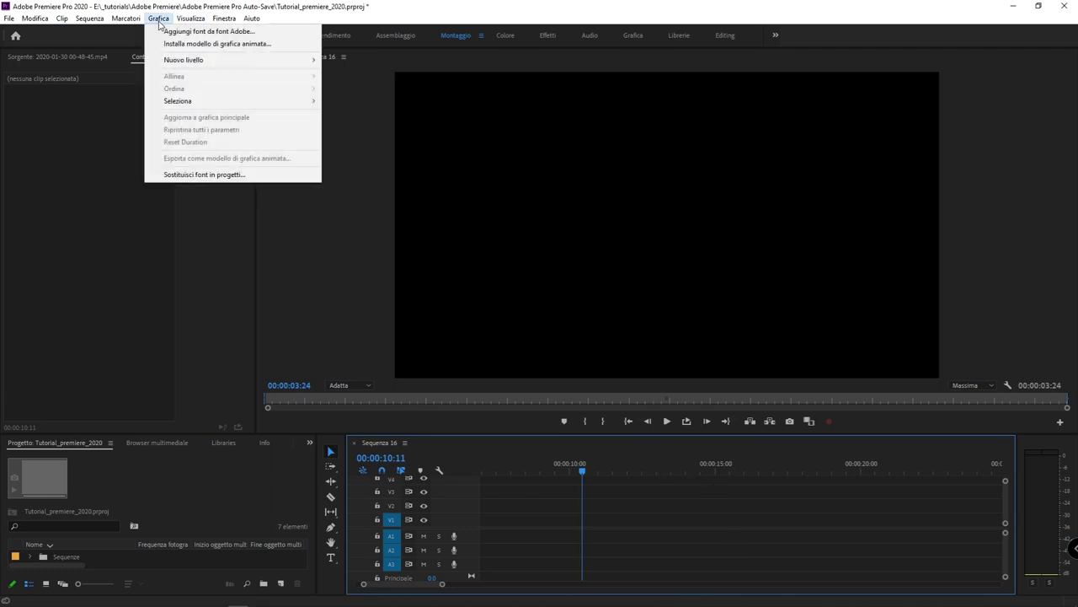
mouse_move(252, 67)
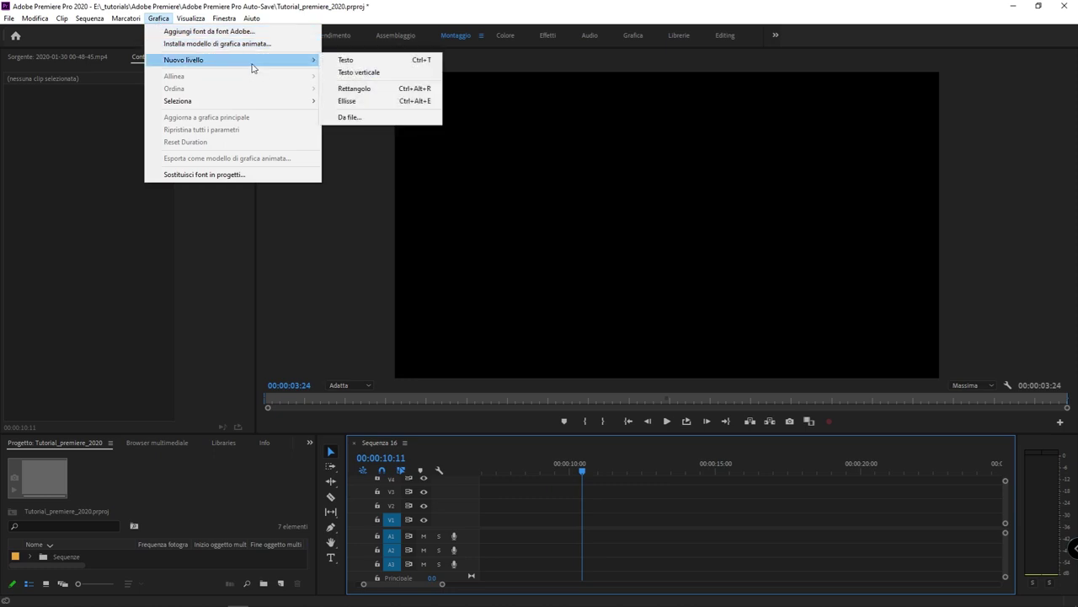
click(390, 61)
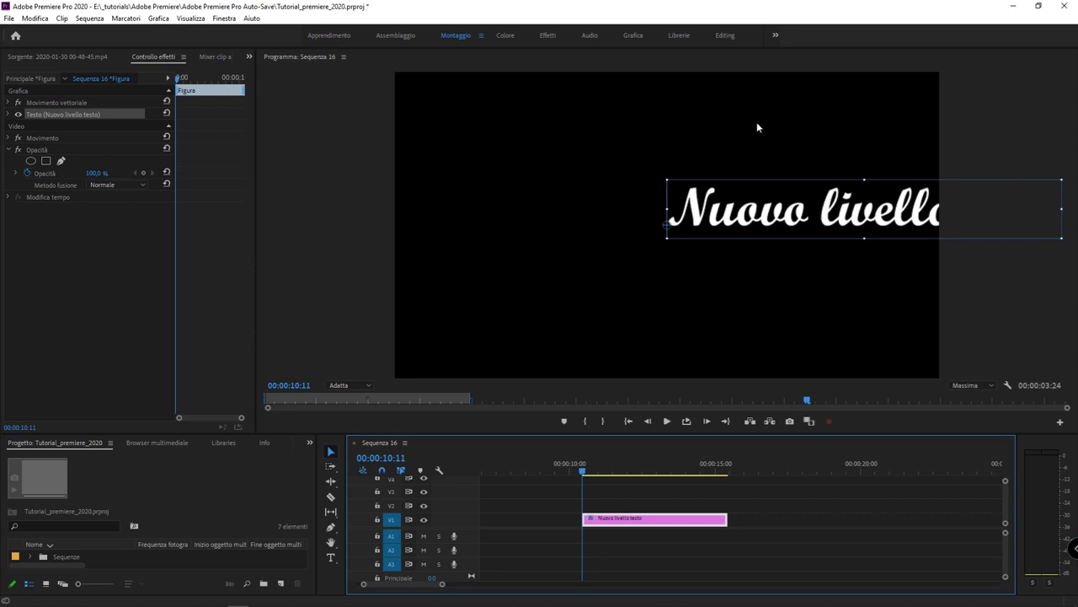
drag(828, 221, 654, 206)
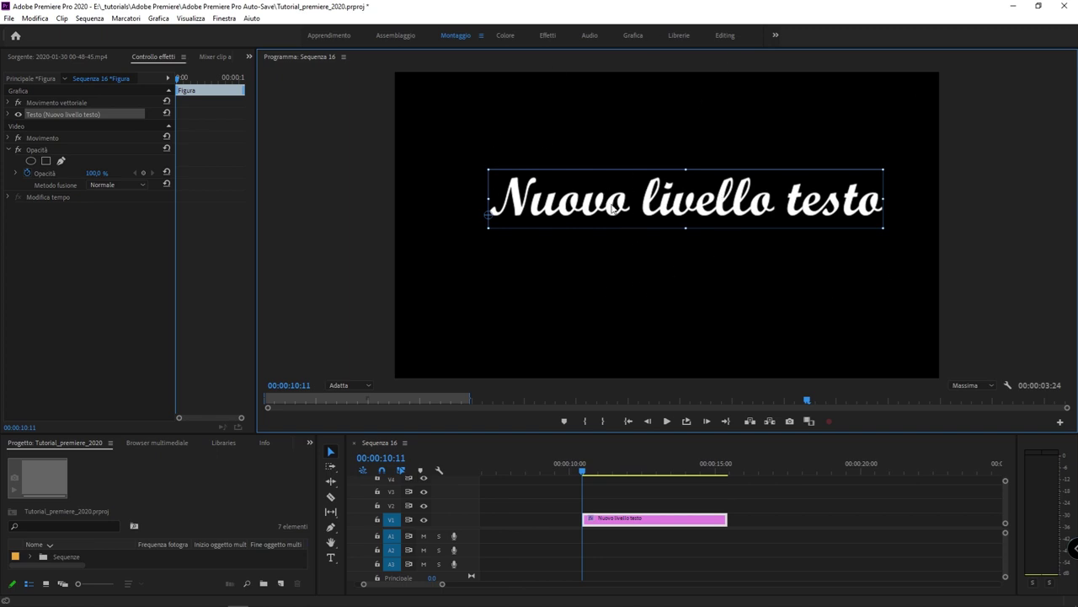
- Select the pink text clip in the timeline and widen the Effect Controls panel
drag(558, 497, 794, 545)
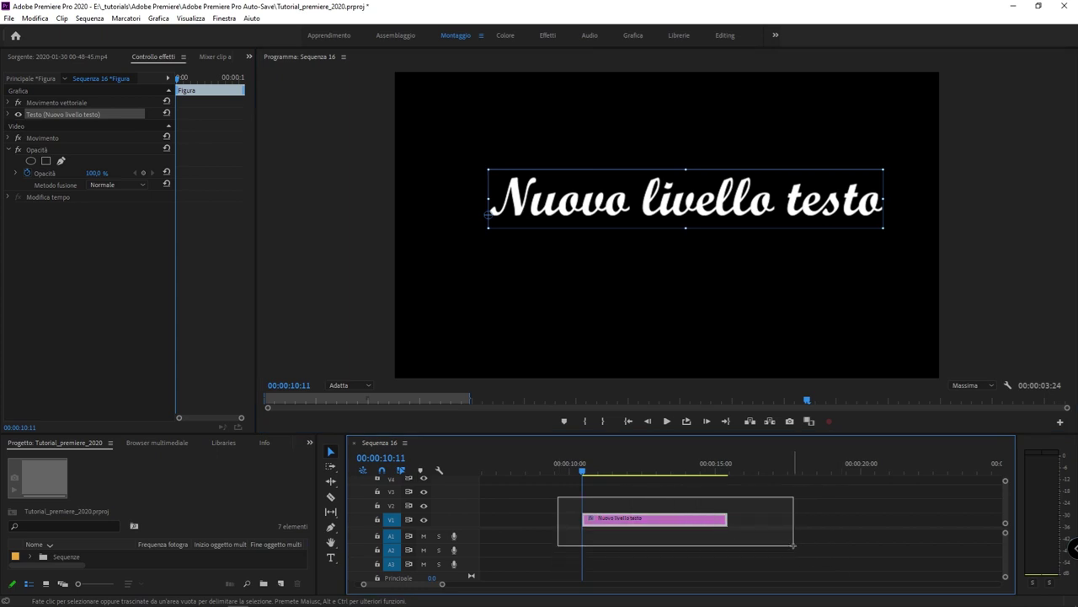
drag(793, 544, 793, 545)
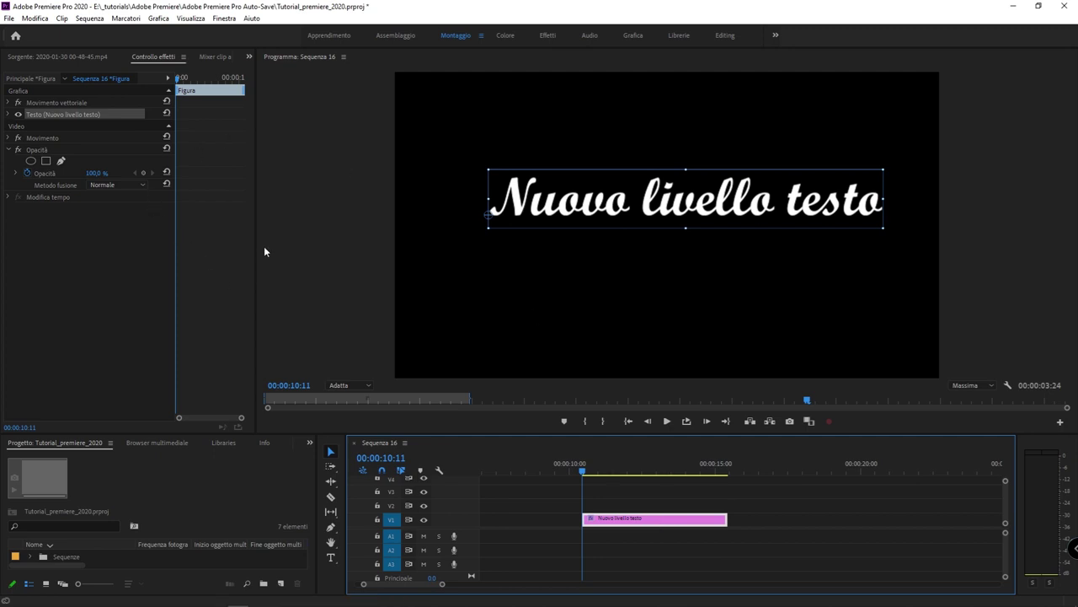
drag(256, 245, 457, 265)
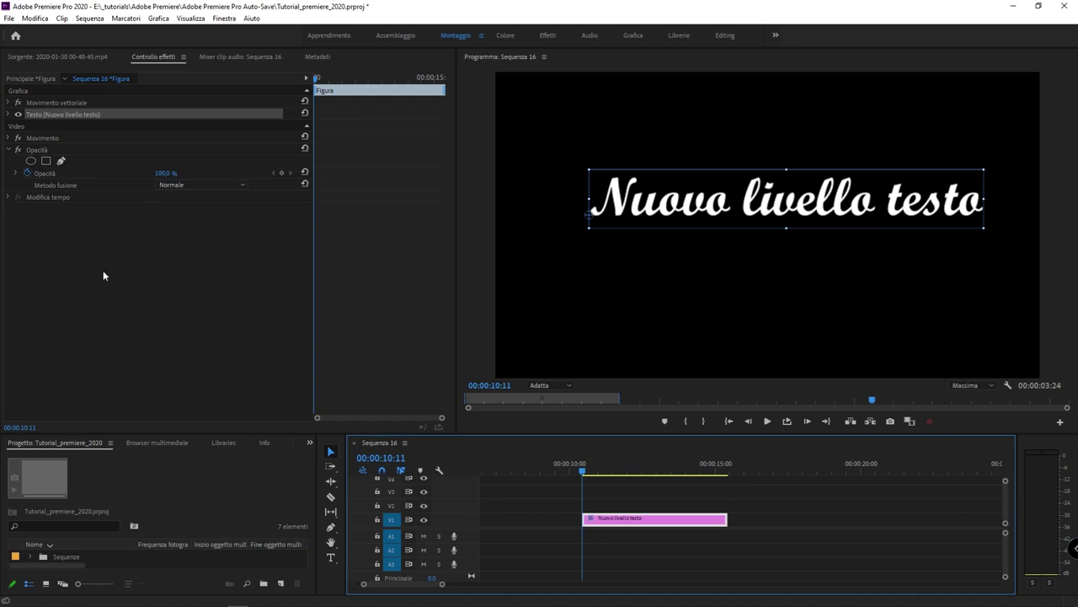
- Set the title text layer to Showcard Gothic at font size 41
click(34, 91)
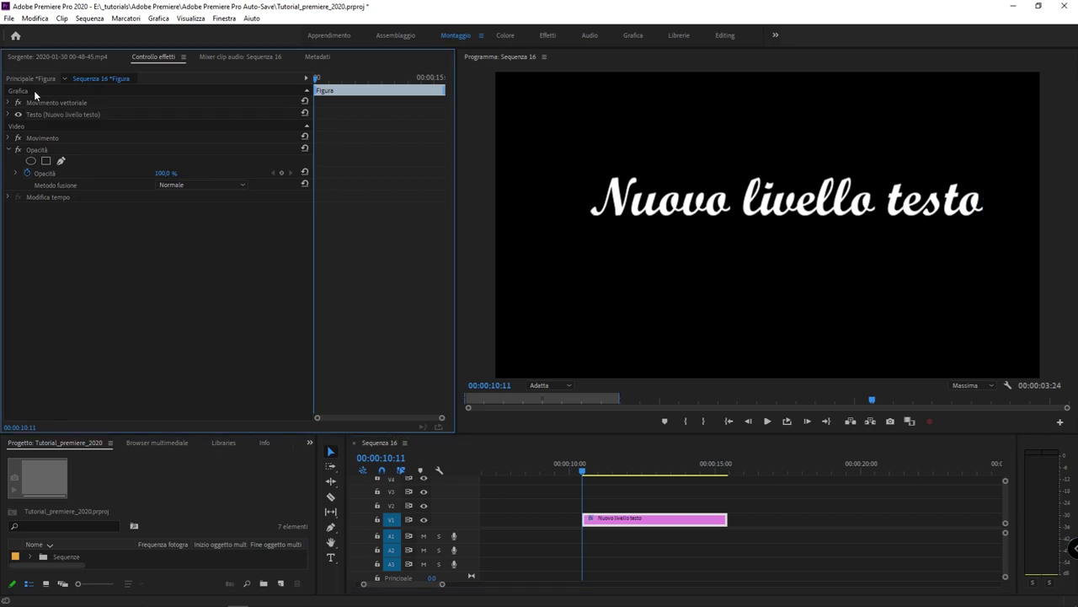
click(83, 115)
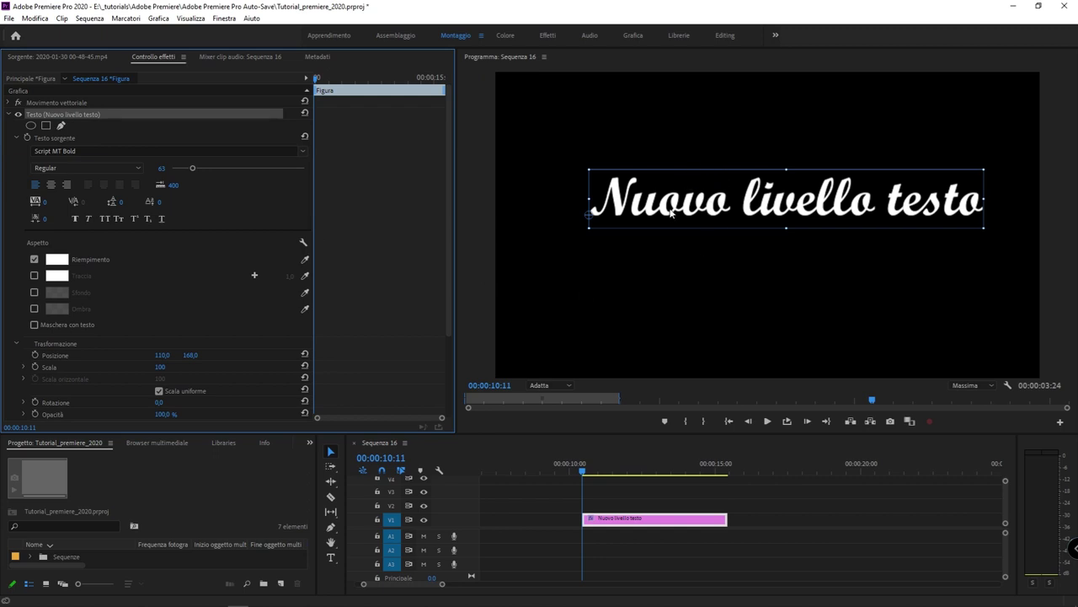
click(80, 151)
click(77, 272)
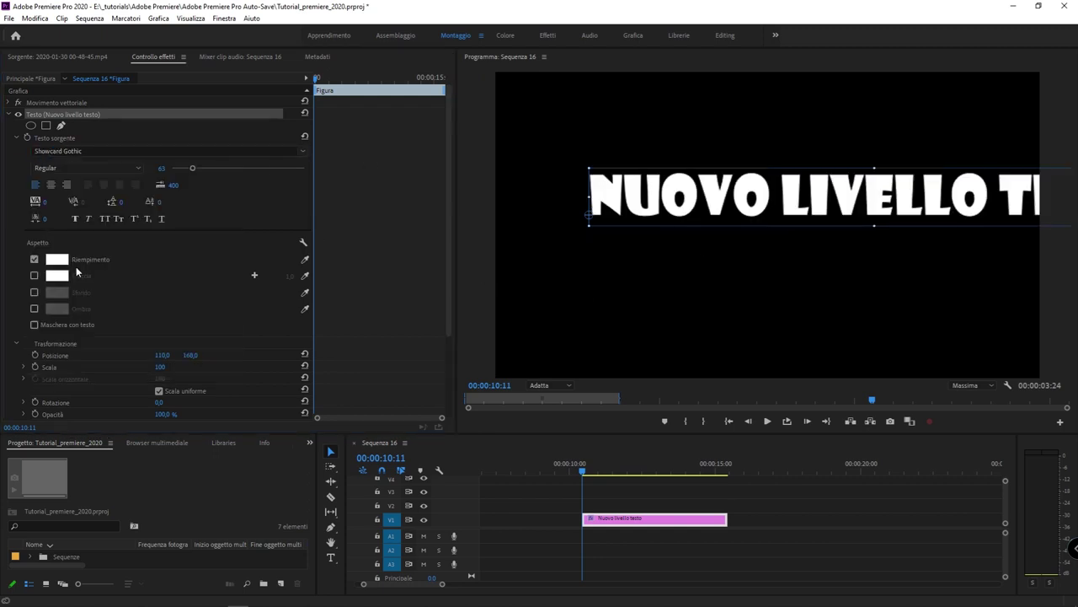
click(162, 169)
text(50)
key(Return)
drag(162, 168, 154, 168)
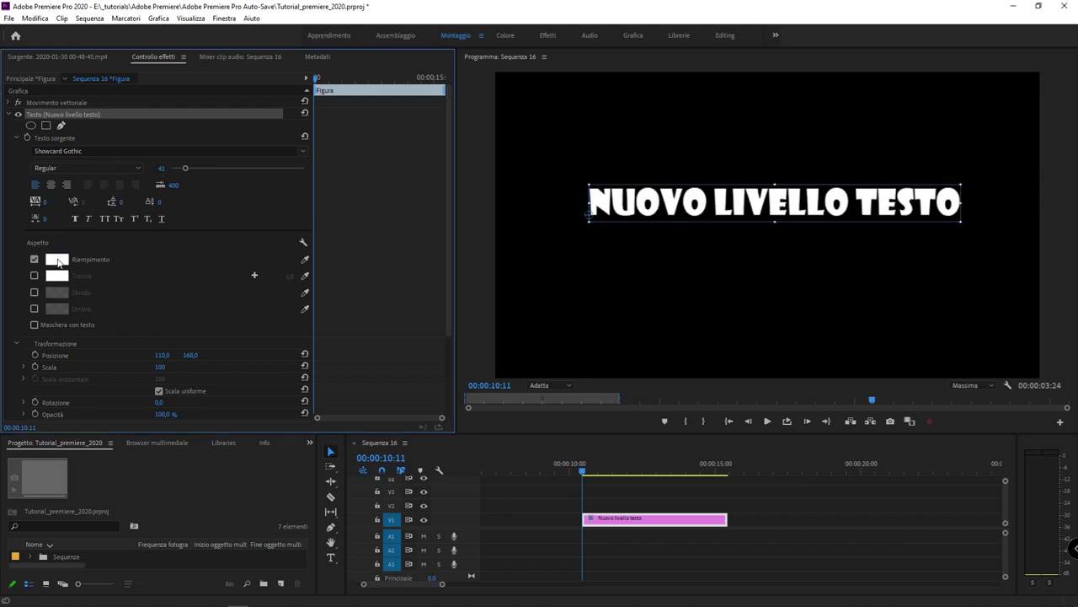
- Change the title's fill colour to red
click(59, 260)
click(544, 230)
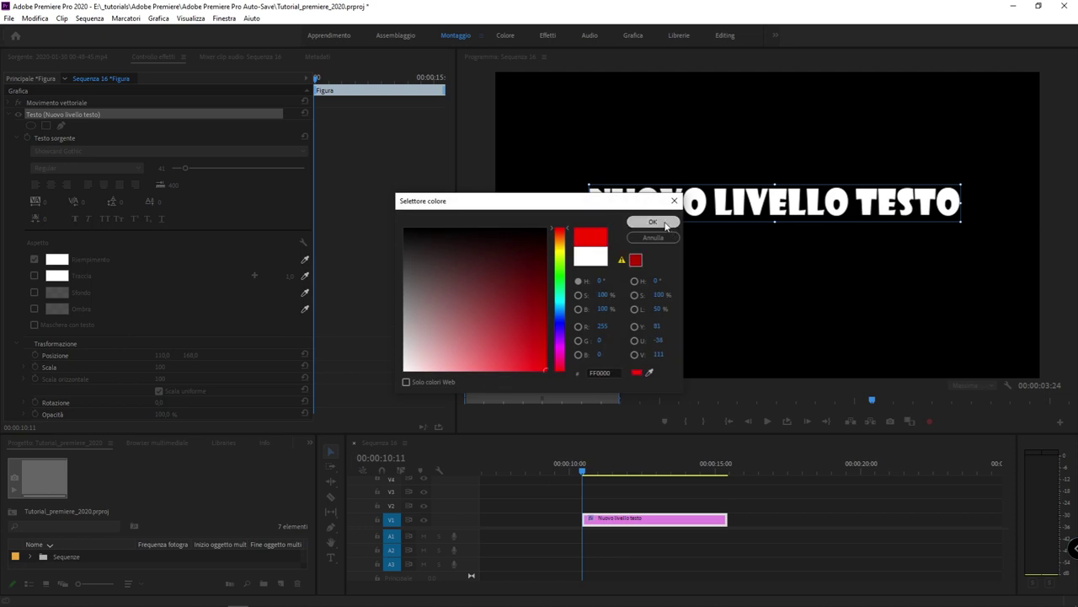
click(652, 221)
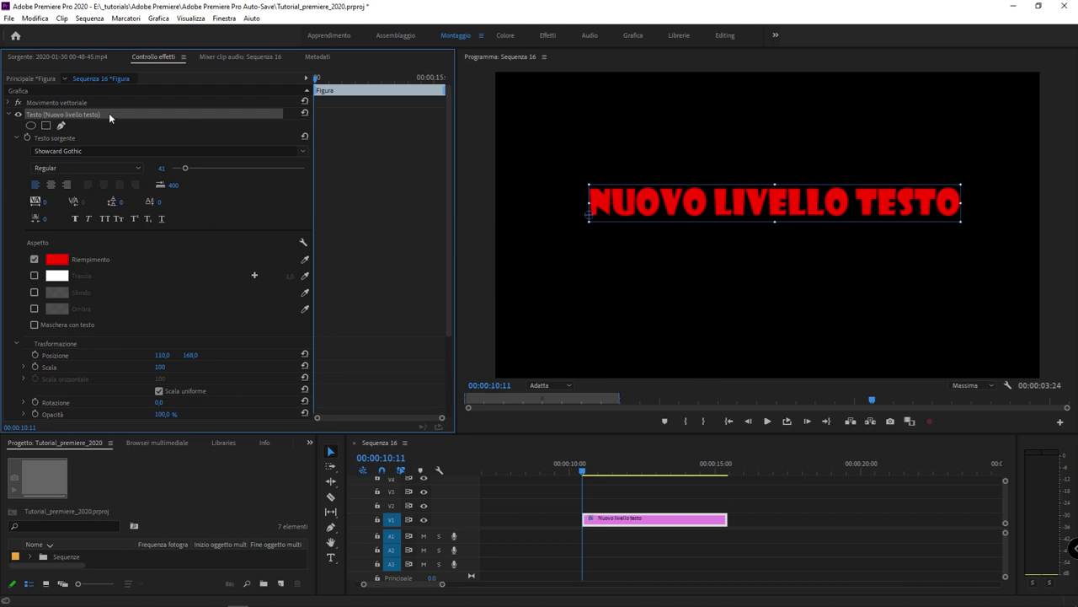
- Switch the title font to MS Gothic and nudge the text slightly lower
click(96, 150)
scroll(96, 275, up, 10)
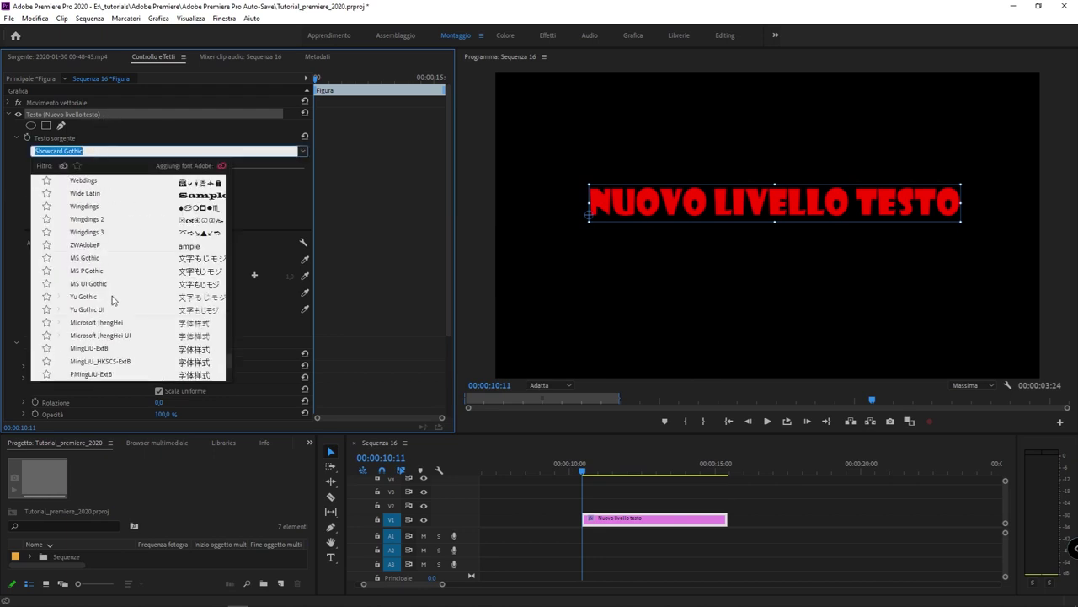
click(98, 269)
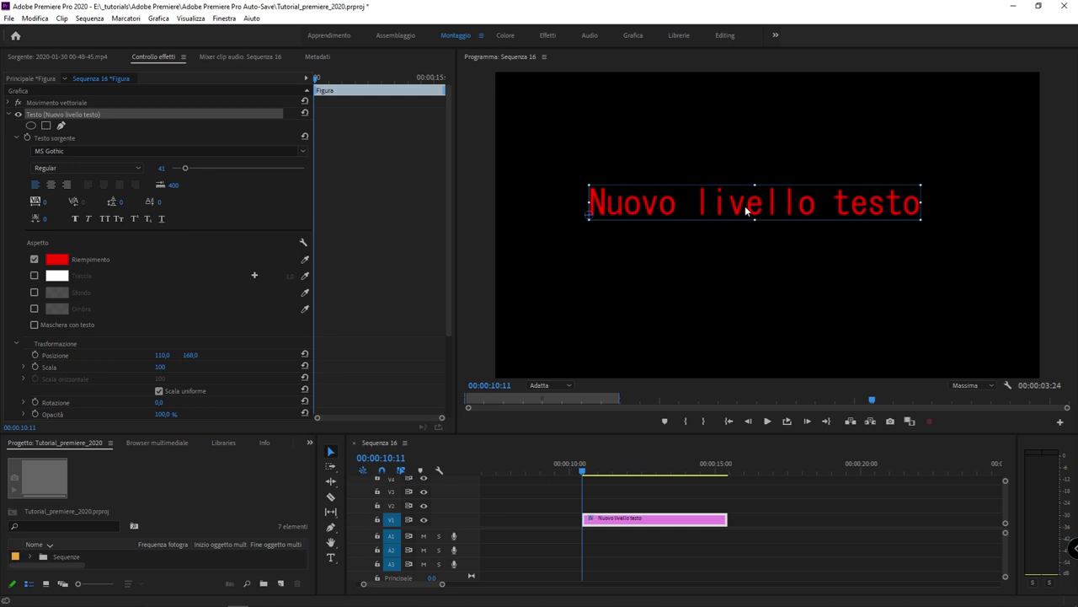
drag(633, 209, 645, 214)
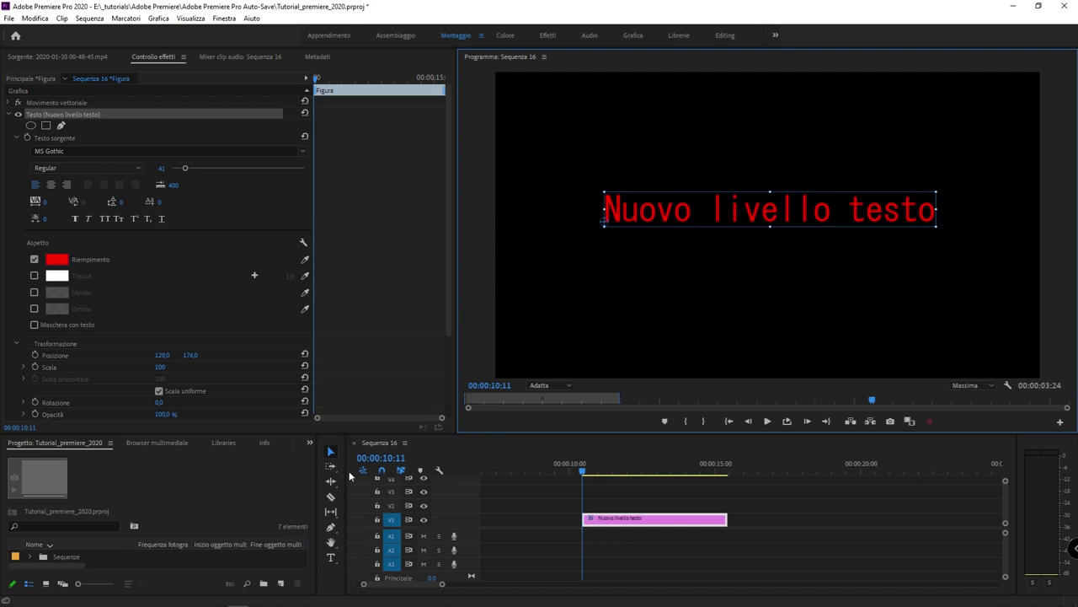
click(330, 558)
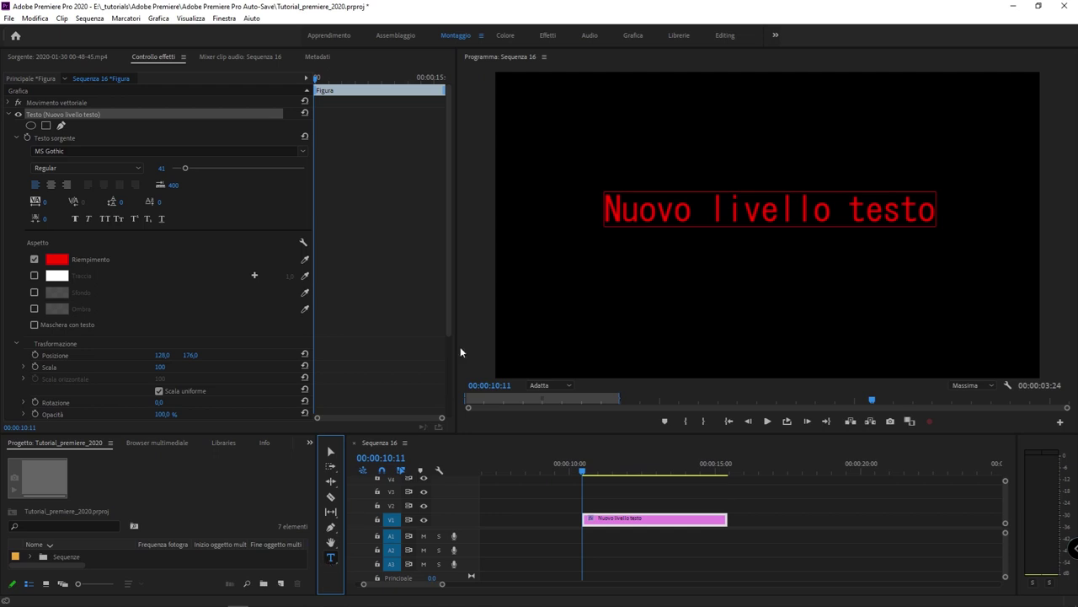
drag(614, 210, 939, 206)
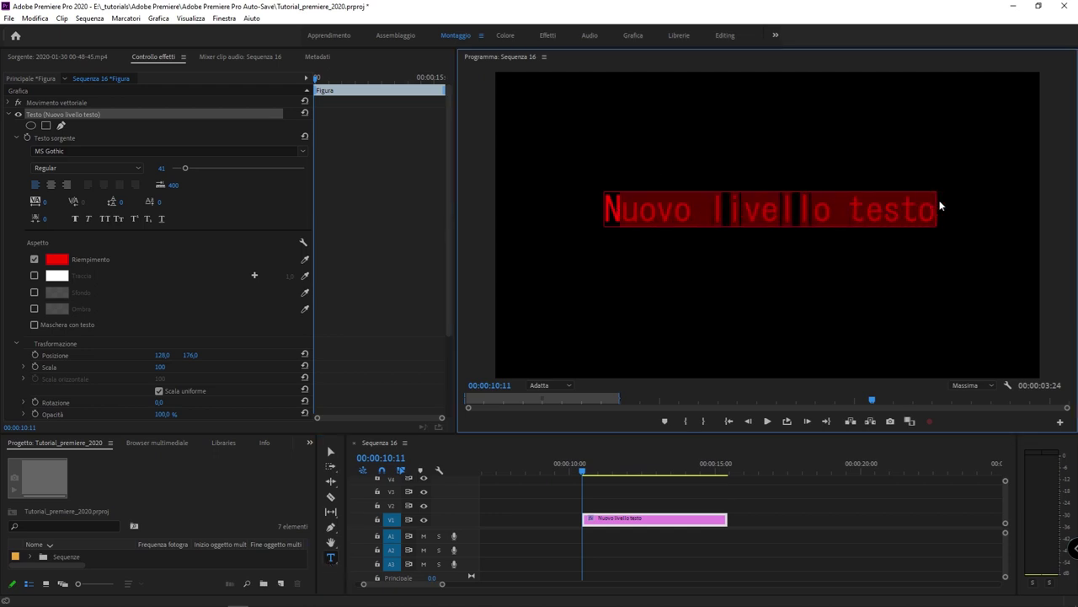
key(BackSpace)
key(BackSpace)
text(w)
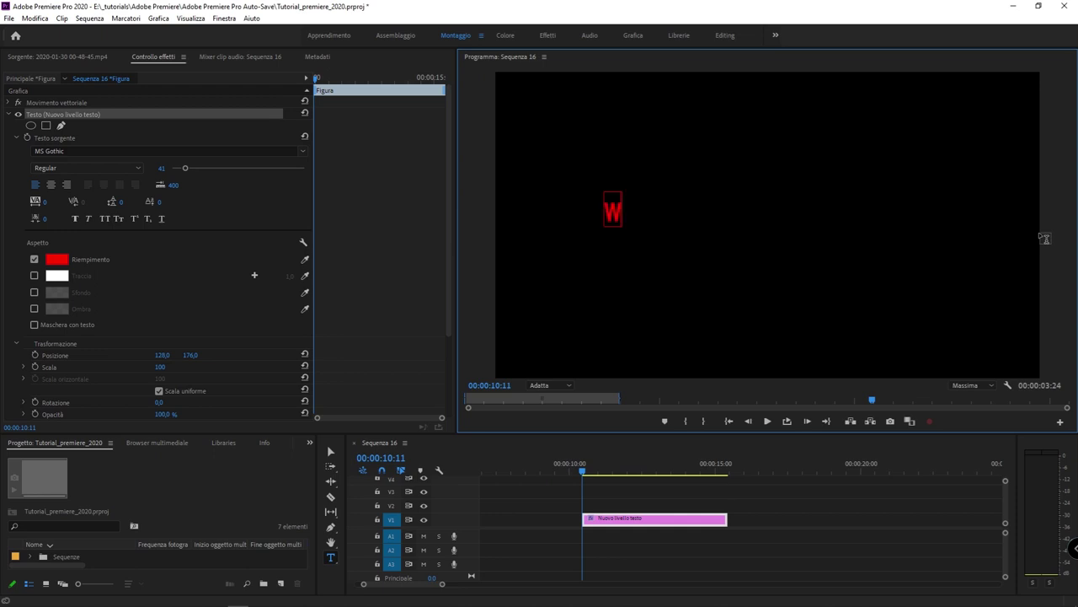
text(ww.fabop)
key(BackSpace)
key(BackSpace)
text(ioambrosi.it)
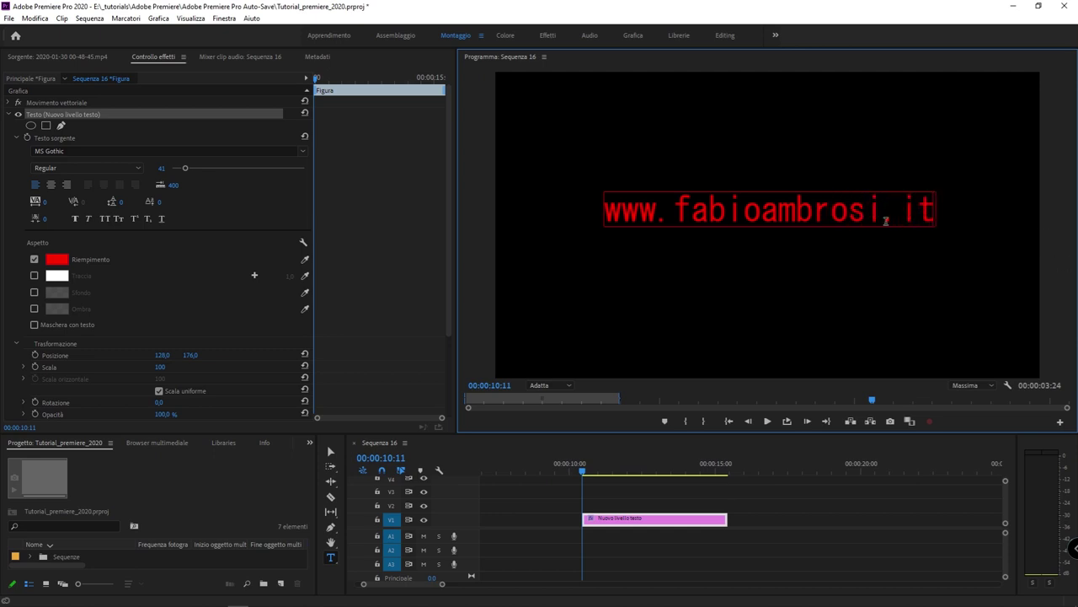
click(331, 454)
drag(664, 224, 679, 177)
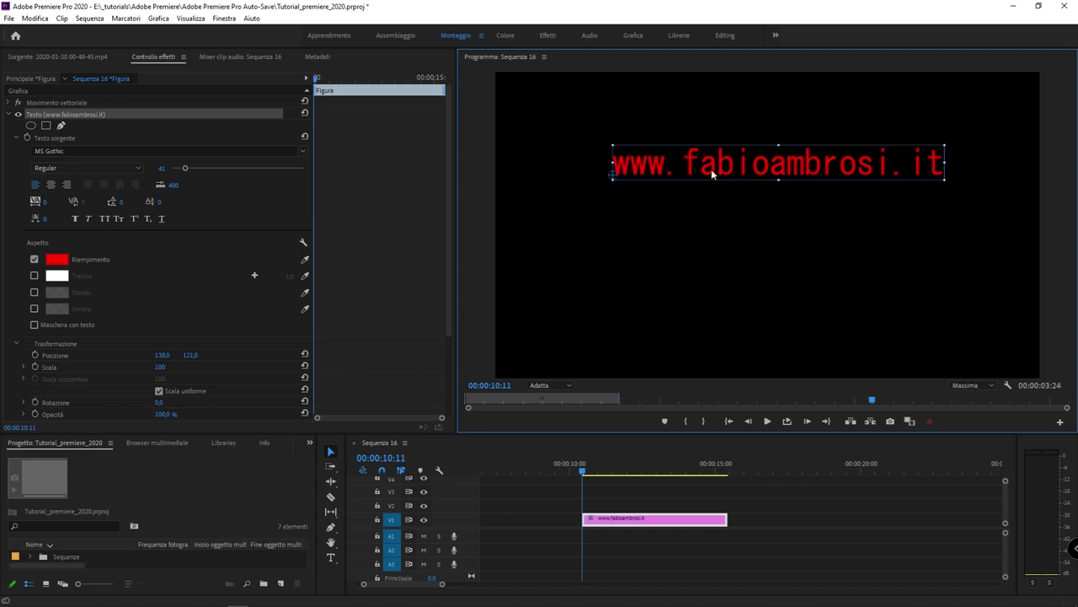
- Fill the title text yellow (FFD800) and leave the Stroke option unchecked
click(56, 258)
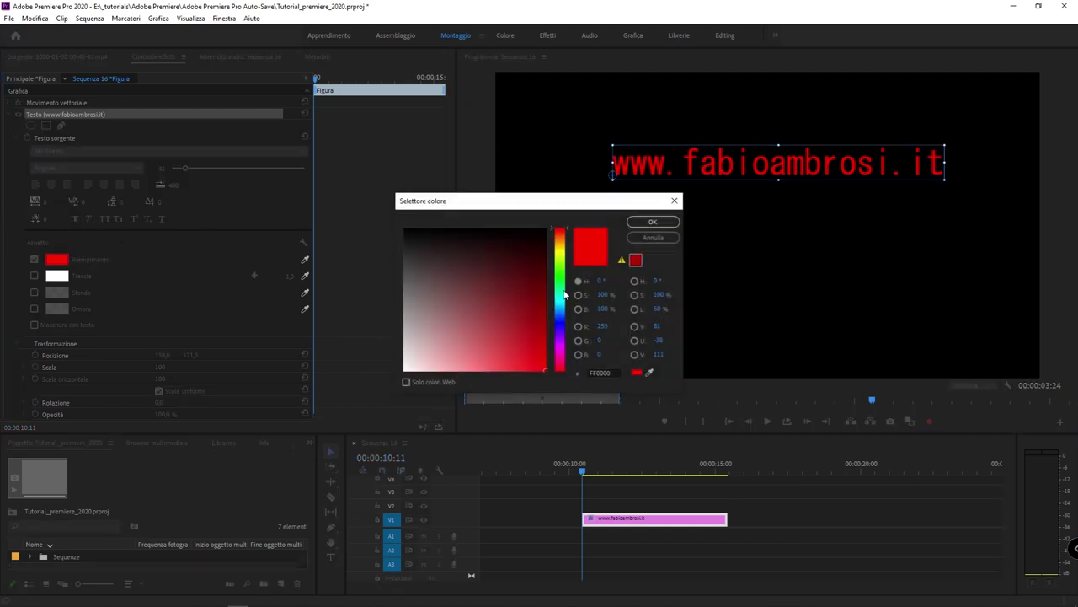
click(560, 251)
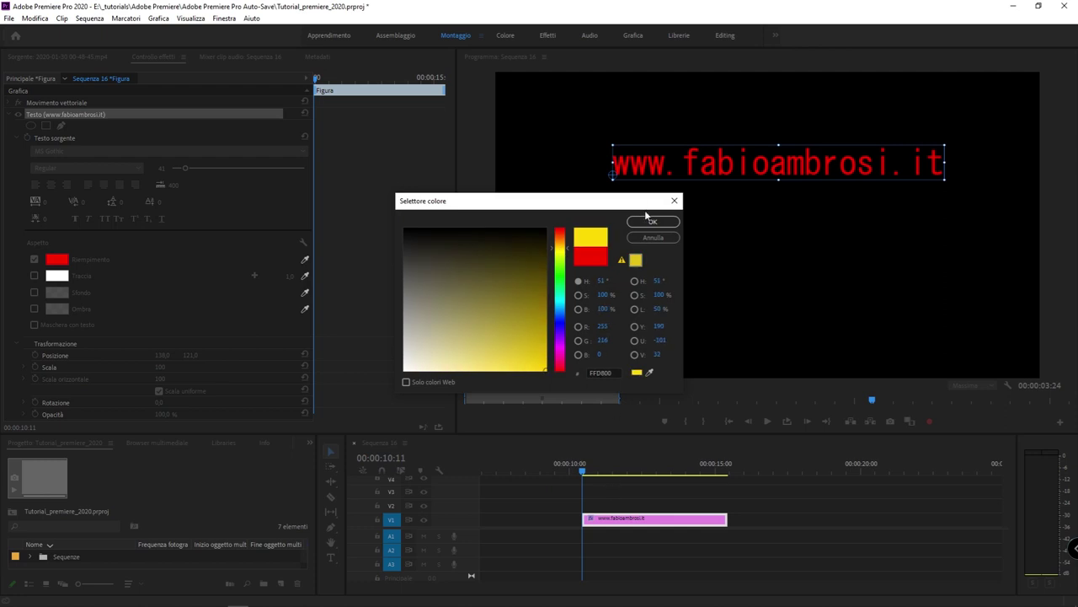
click(650, 221)
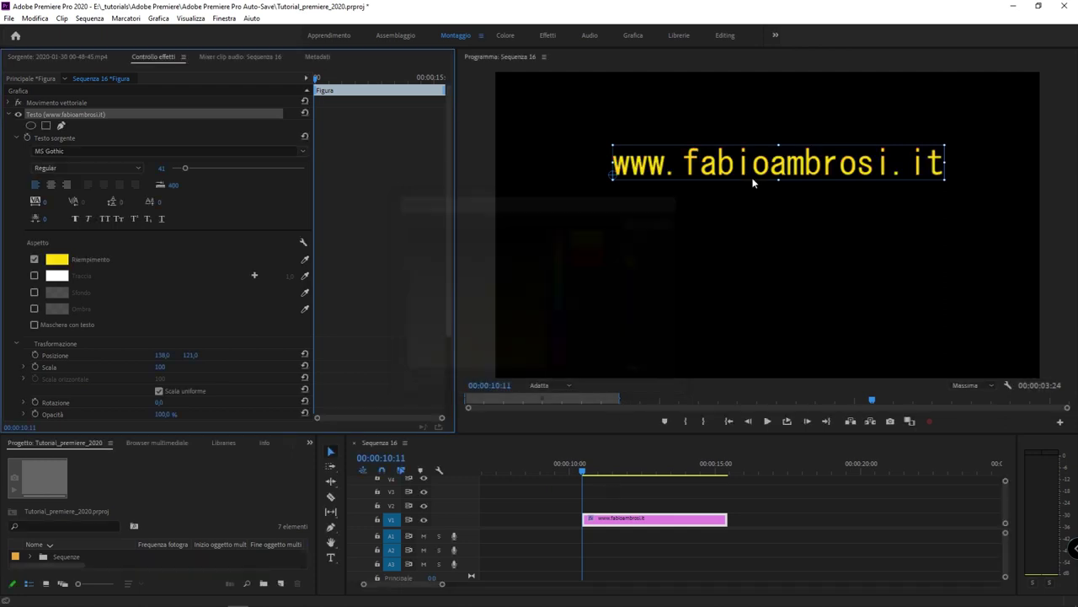
click(33, 275)
click(34, 276)
click(34, 276)
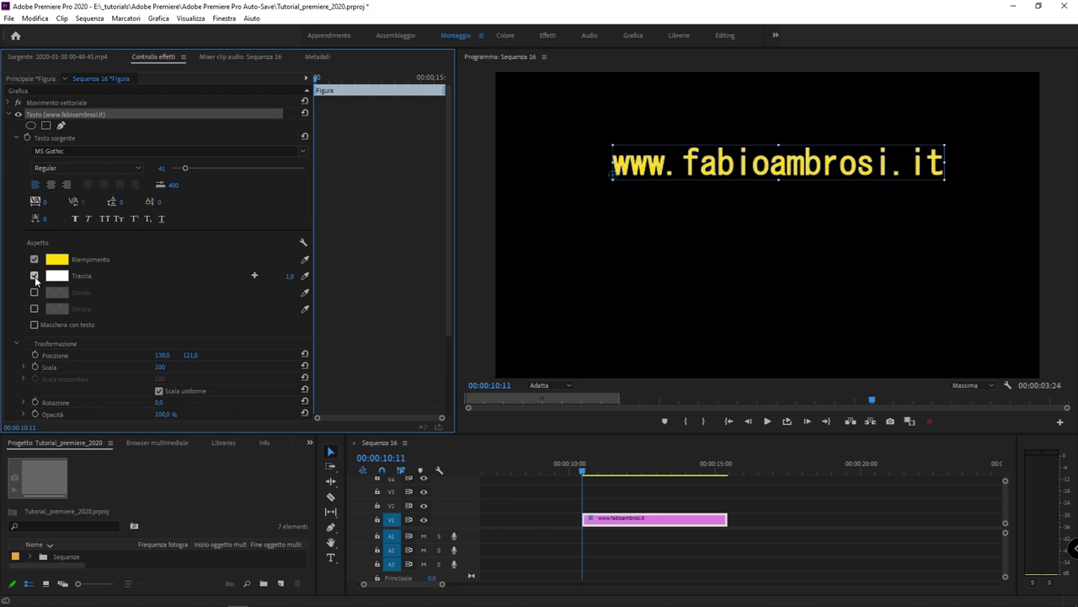
click(34, 277)
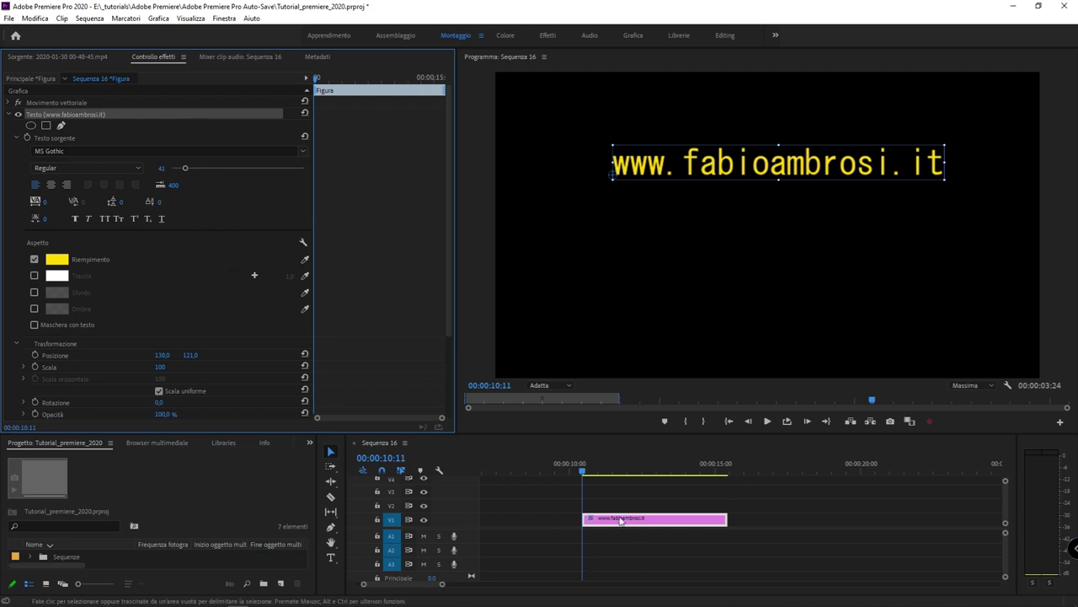
- Put the playhead at 00:00:12:17 and select the second part of the title clip
click(597, 471)
click(647, 470)
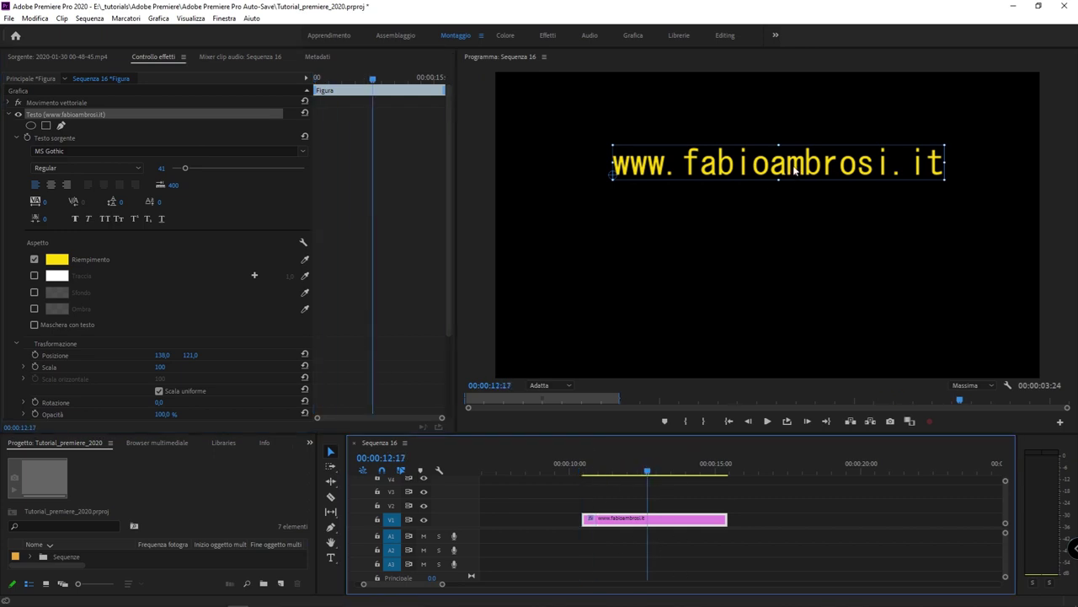
click(712, 520)
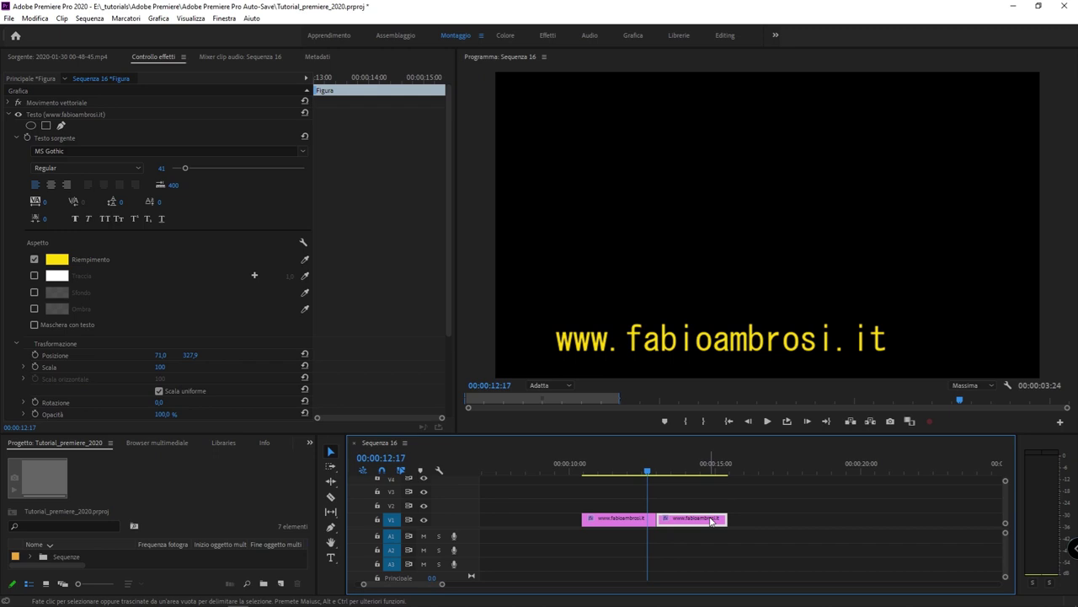